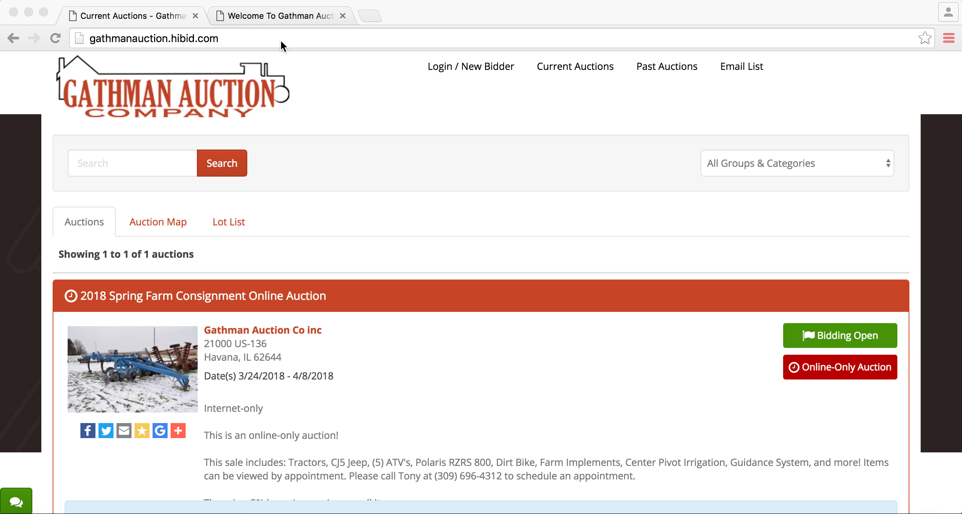
Open the company's online auctions from its homepage, keeping a single auction listing tab.
{"action": "left_click", "coordinate": [282, 16]}
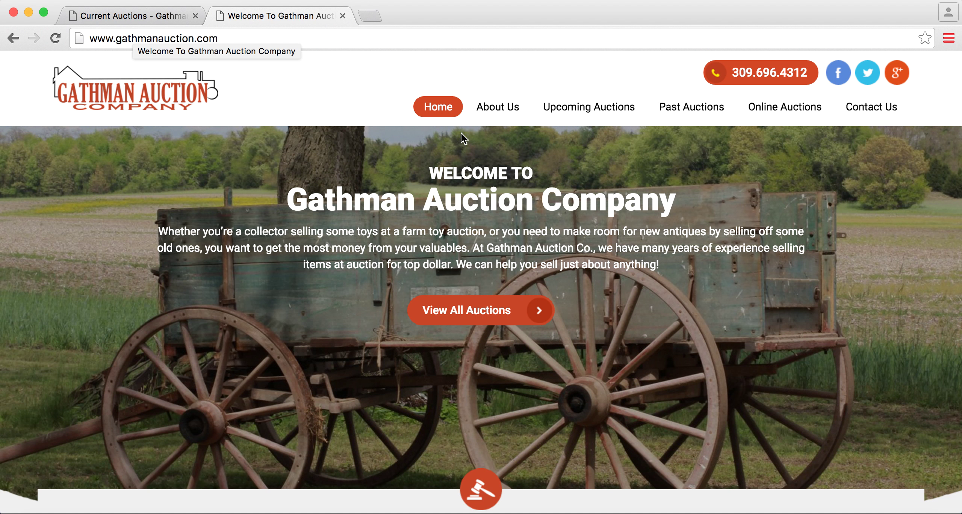
{"action": "left_click", "coordinate": [775, 108]}
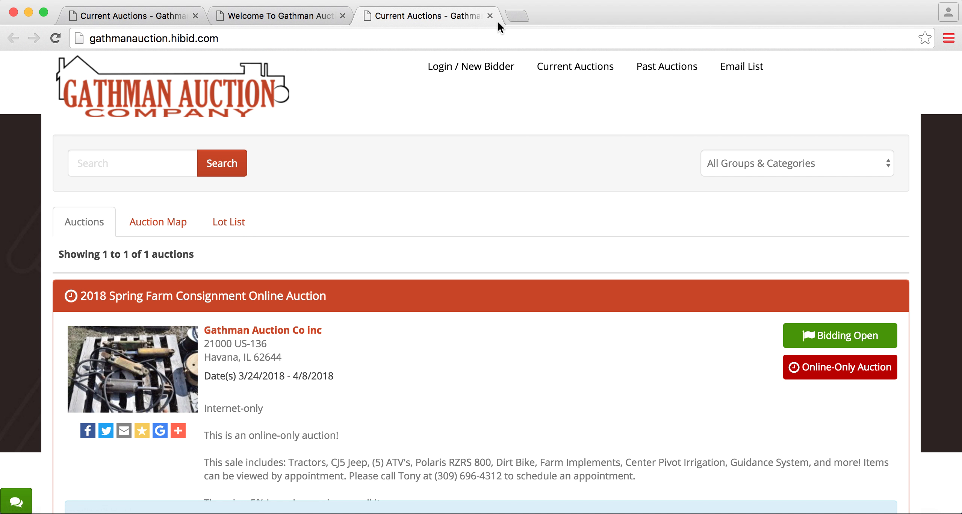
{"action": "left_click", "coordinate": [490, 16]}
{"action": "left_click", "coordinate": [143, 15]}
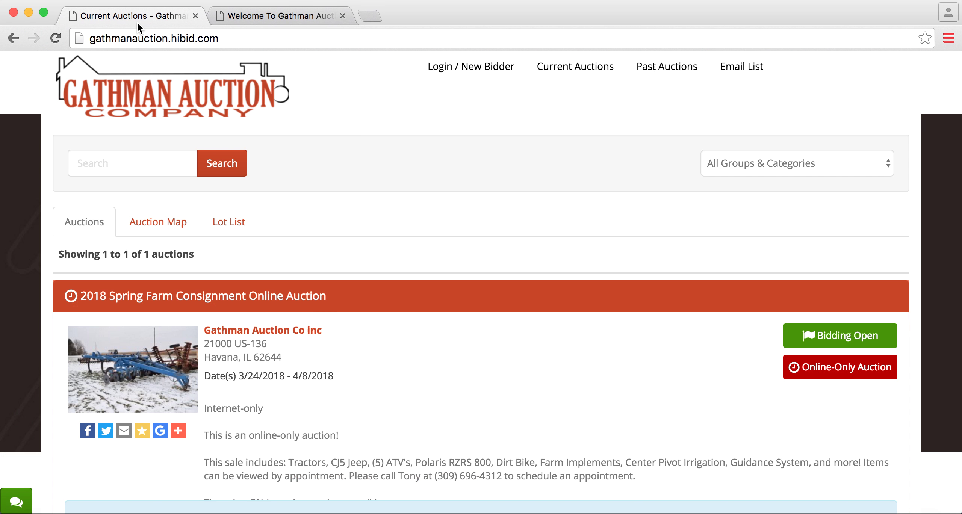
Log out of the current account, then sign in with the saved bidder user name and password.
{"action": "left_click", "coordinate": [491, 75]}
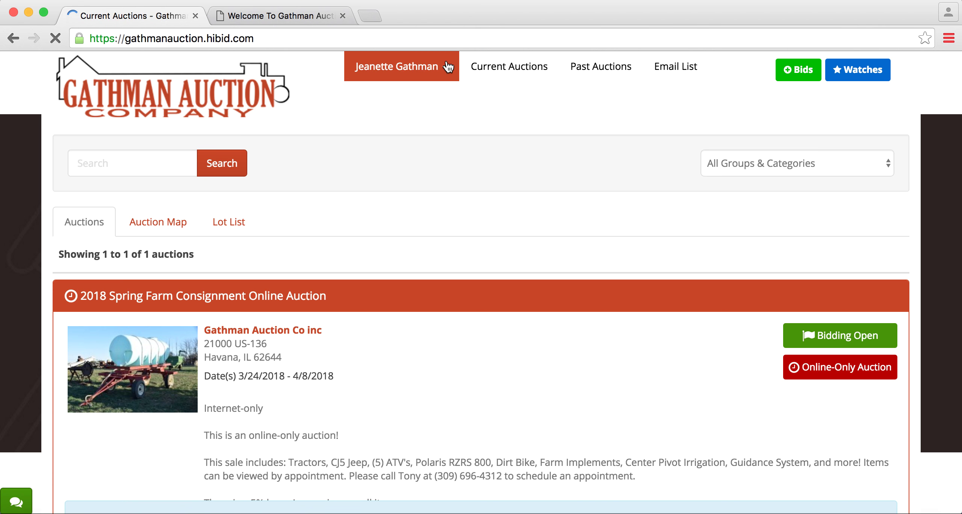
{"action": "left_click", "coordinate": [442, 75]}
{"action": "left_click", "coordinate": [402, 237]}
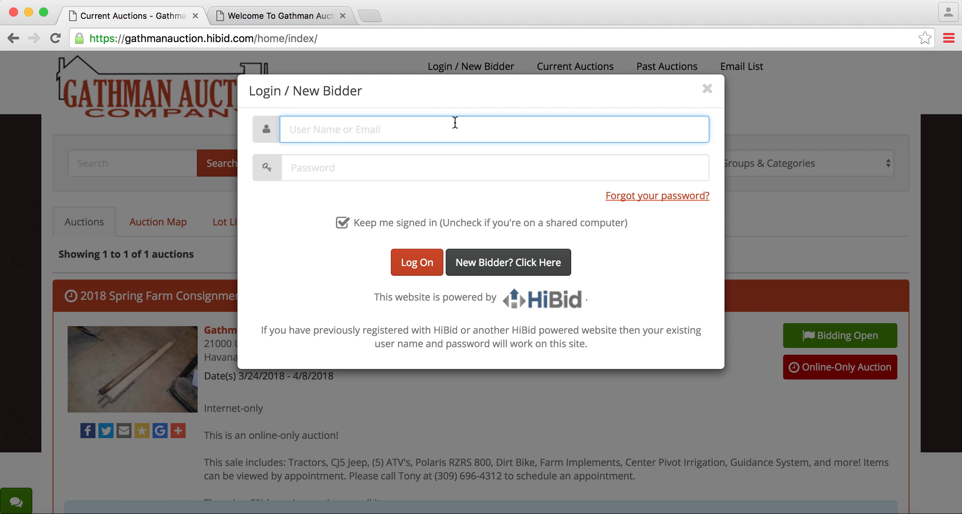
{"action": "type", "text": "gathmanauction"}
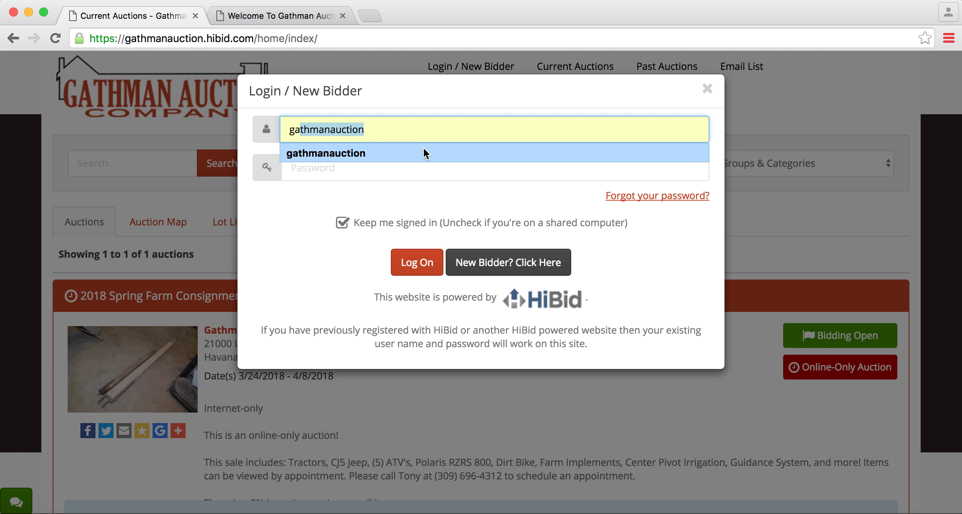
{"action": "left_click", "coordinate": [425, 152]}
{"action": "left_click", "coordinate": [379, 172]}
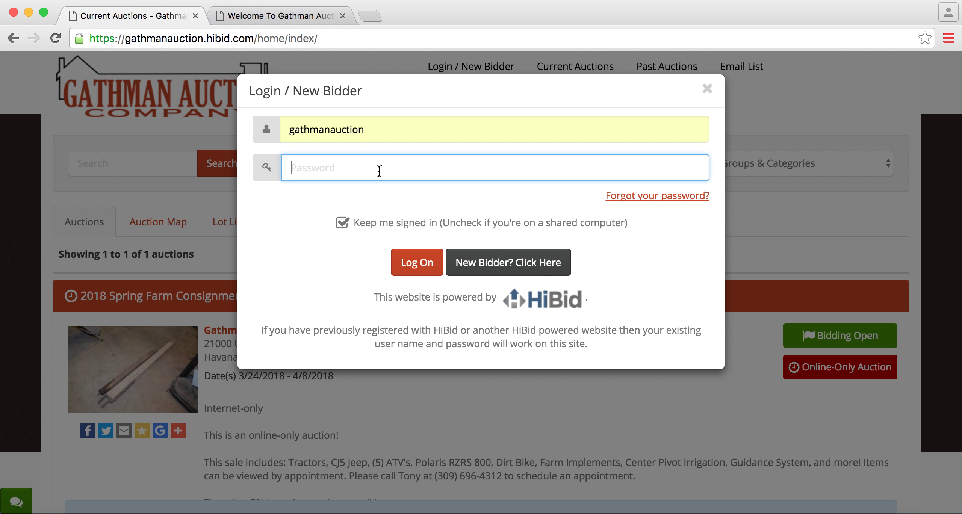
{"action": "type", "text": "••••••••••••"}
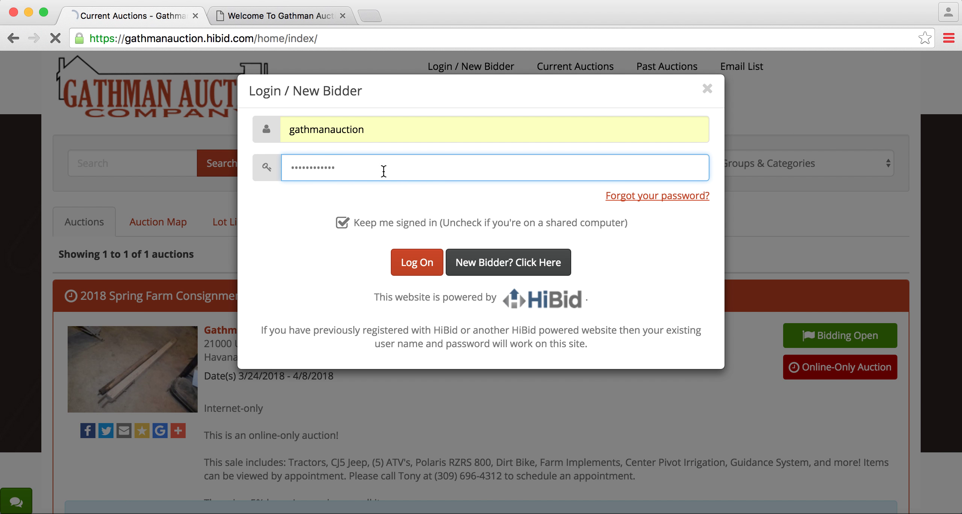
{"action": "left_click", "coordinate": [423, 264]}
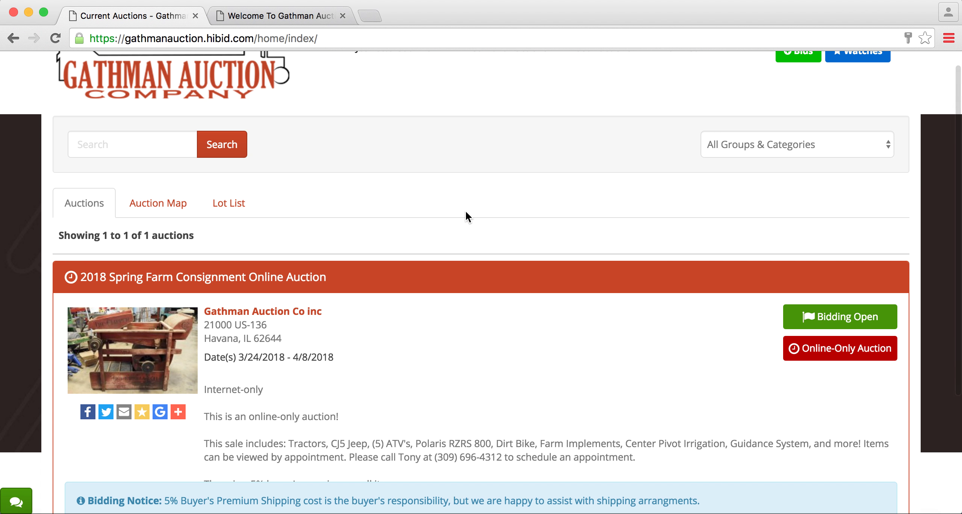
{"action": "scroll", "coordinate": [467, 211], "scroll_direction": "down", "scroll_amount": 3}
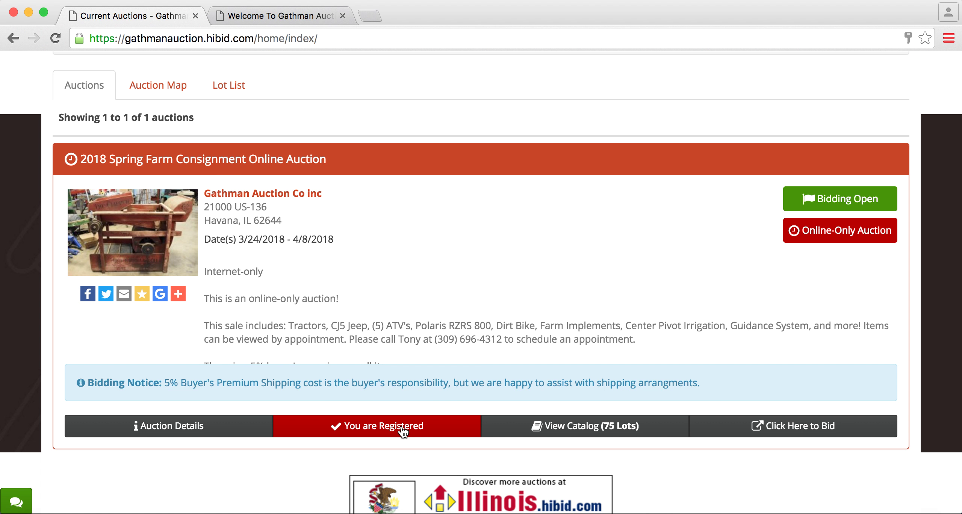
{"action": "scroll", "coordinate": [429, 294], "scroll_direction": "up", "scroll_amount": 5}
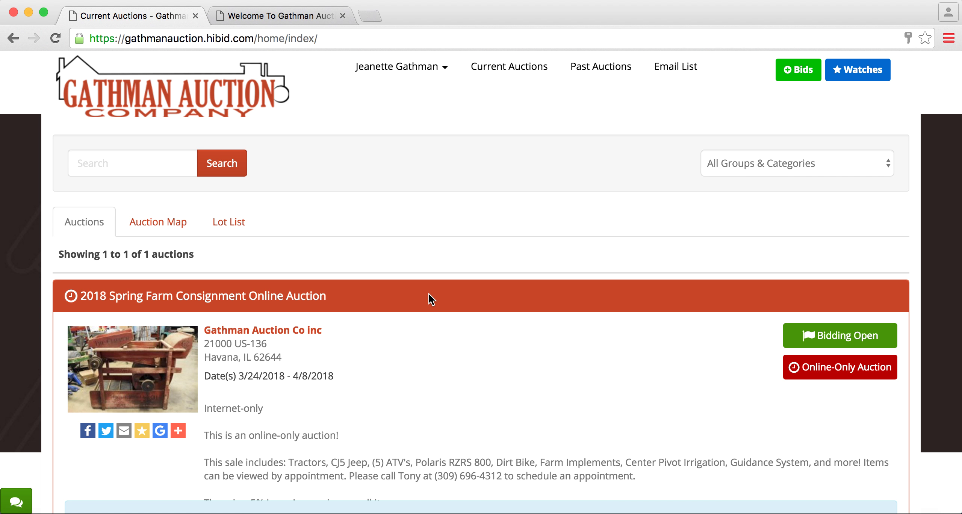
{"action": "scroll", "coordinate": [429, 294], "scroll_direction": "down", "scroll_amount": 5}
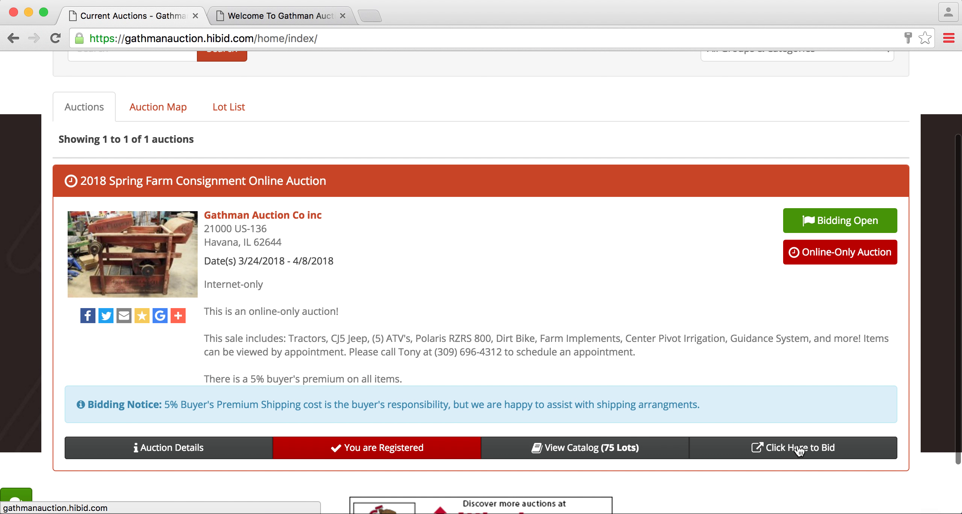
{"action": "left_click", "coordinate": [594, 451]}
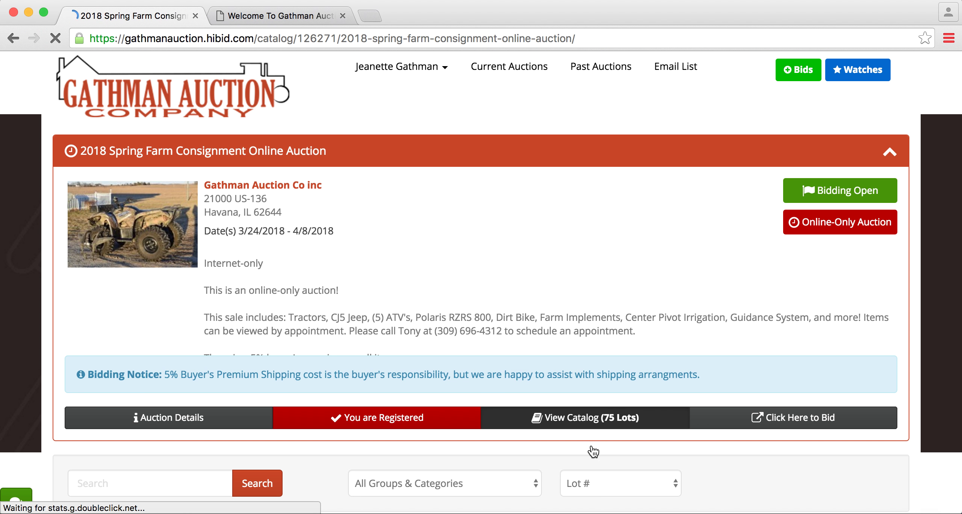
Scroll through the 75-lot catalog to the bottom and back up to lot 15, the Yamaha 350 Warrior.
{"action": "scroll", "coordinate": [593, 451], "scroll_direction": "down", "scroll_amount": 5}
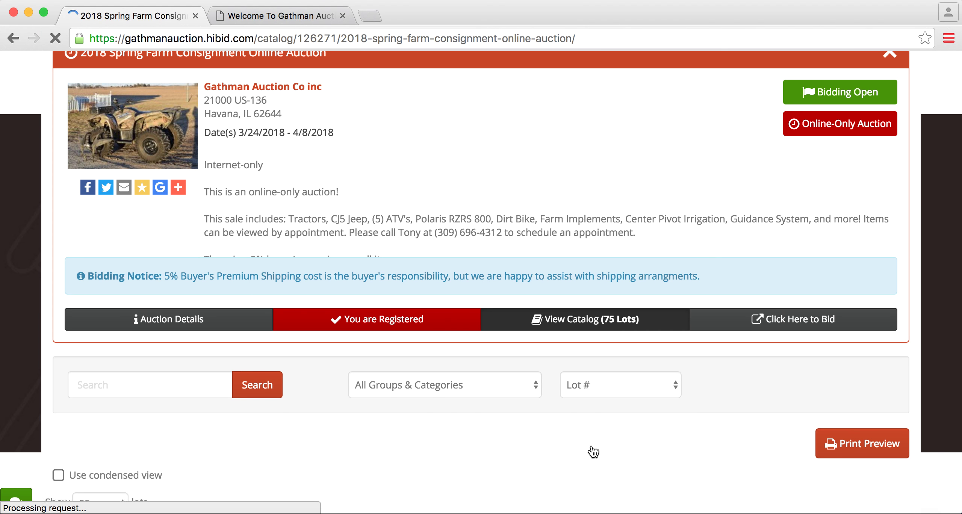
{"action": "scroll", "coordinate": [594, 451], "scroll_direction": "down", "scroll_amount": 7}
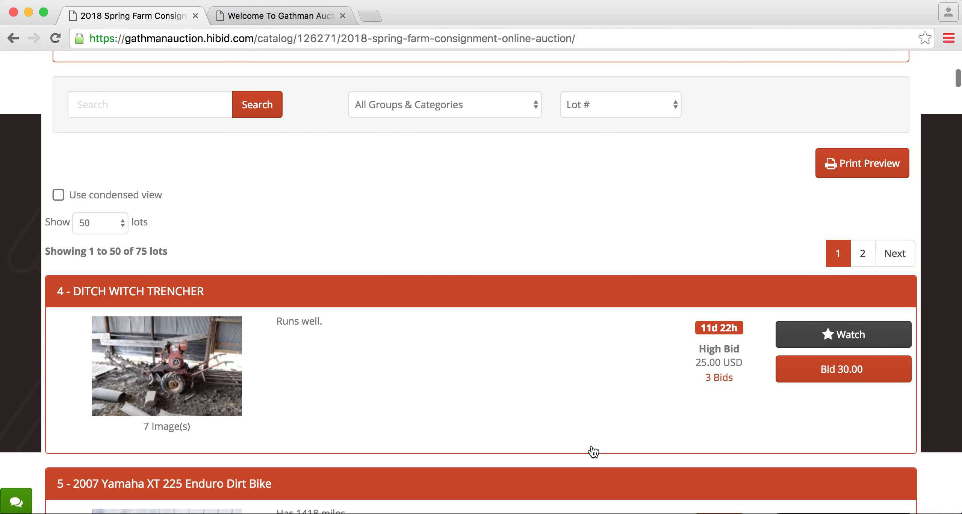
{"action": "scroll", "coordinate": [593, 451], "scroll_direction": "down", "scroll_amount": 7}
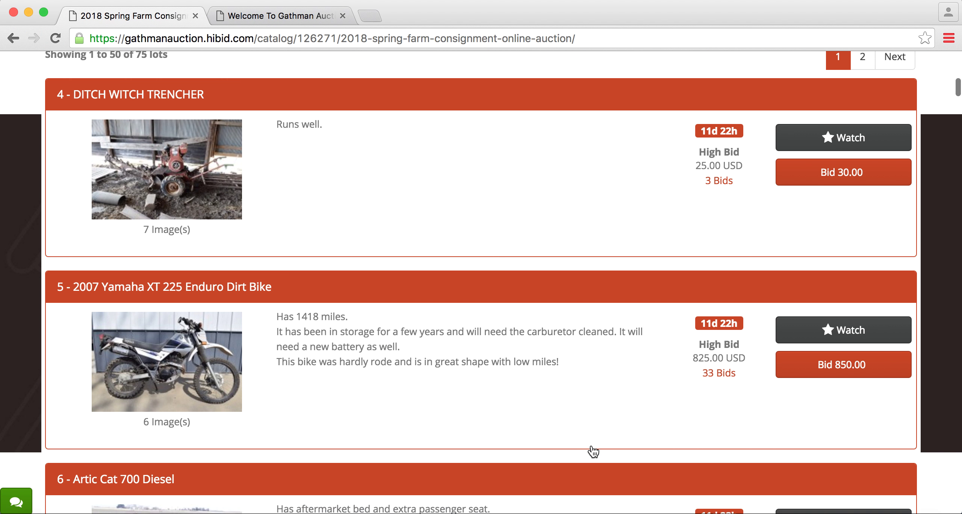
{"action": "scroll", "coordinate": [594, 451], "scroll_direction": "down", "scroll_amount": 7}
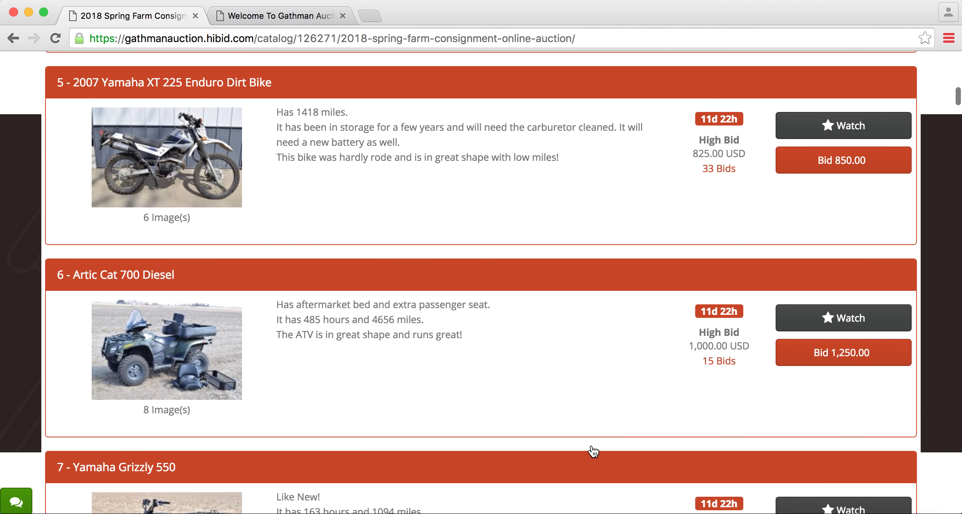
{"action": "scroll", "coordinate": [593, 451], "scroll_direction": "down", "scroll_amount": 20}
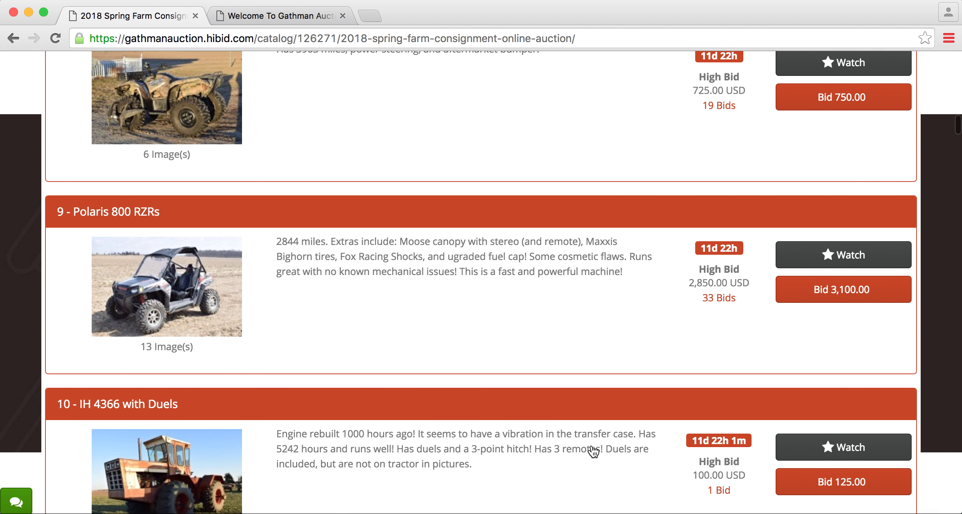
{"action": "scroll", "coordinate": [593, 451], "scroll_direction": "down", "scroll_amount": 20}
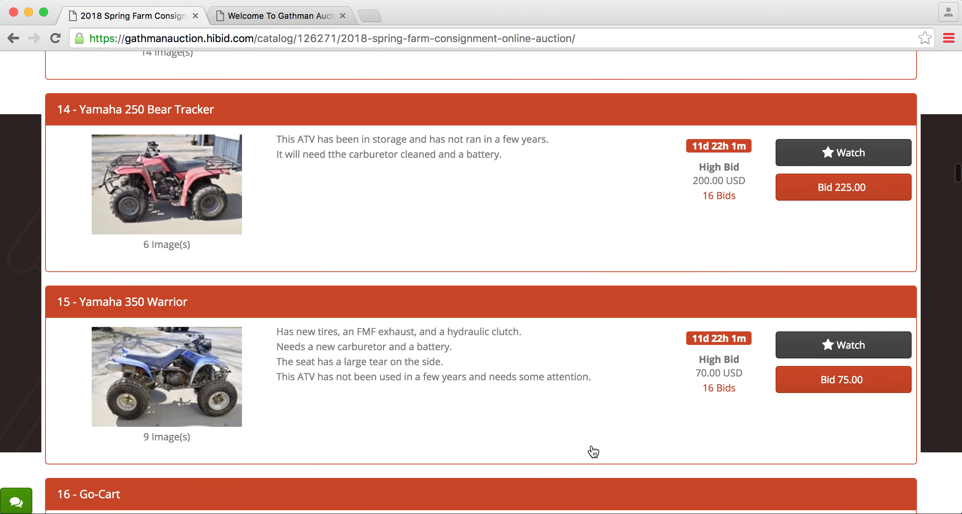
{"action": "scroll", "coordinate": [593, 452], "scroll_direction": "down", "scroll_amount": 20}
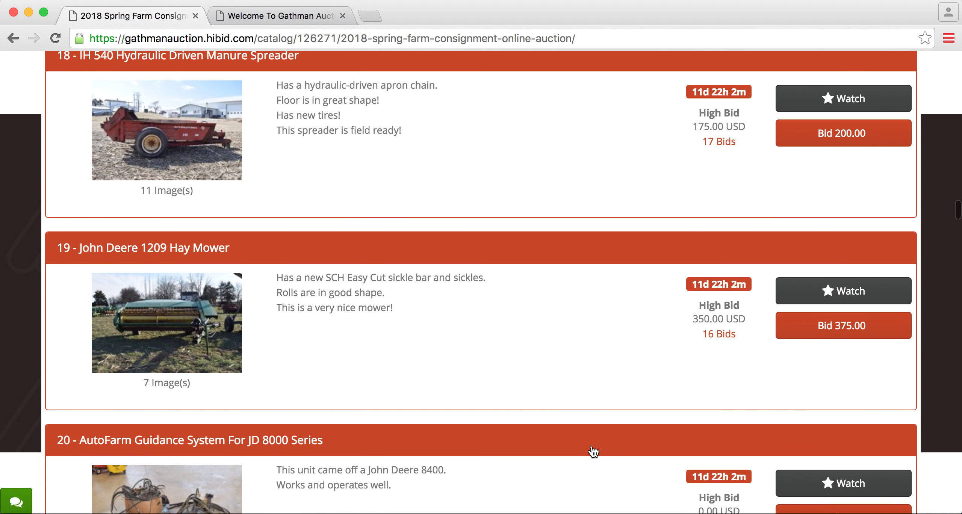
{"action": "scroll", "coordinate": [594, 451], "scroll_direction": "down", "scroll_amount": 20}
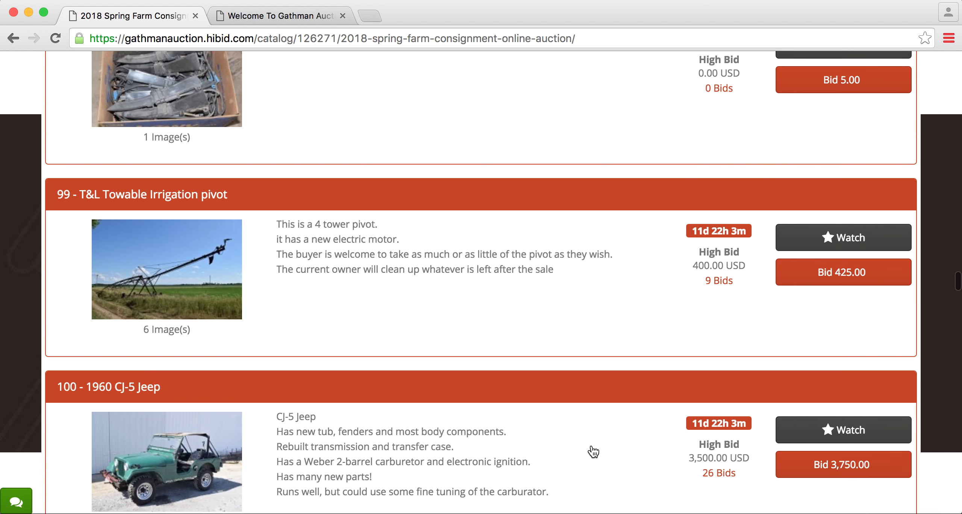
{"action": "scroll", "coordinate": [593, 451], "scroll_direction": "down", "scroll_amount": 20}
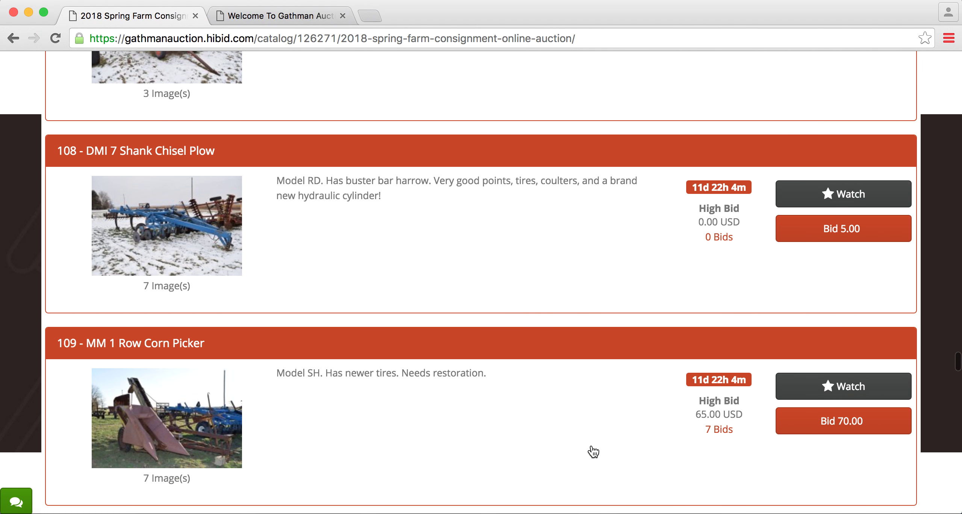
{"action": "scroll", "coordinate": [594, 451], "scroll_direction": "down", "scroll_amount": 20}
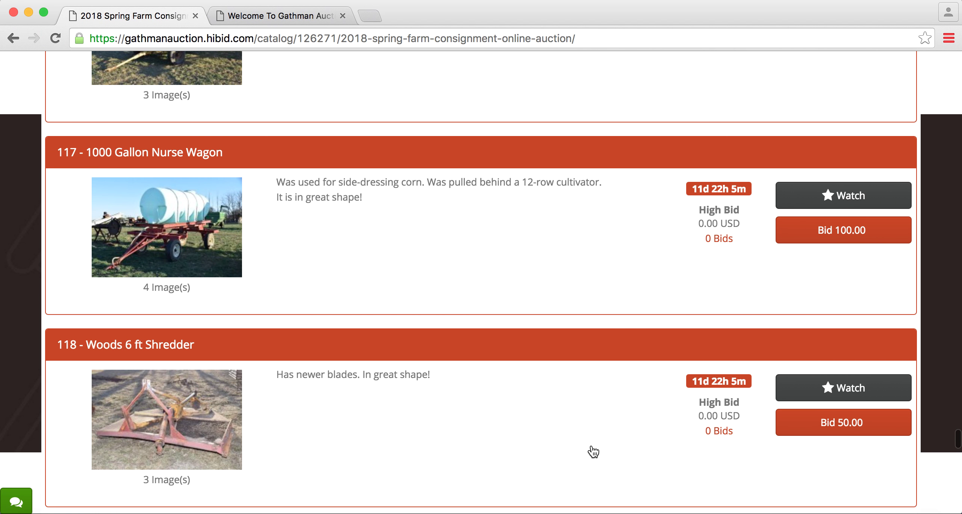
{"action": "scroll", "coordinate": [591, 438], "scroll_direction": "down", "scroll_amount": 20}
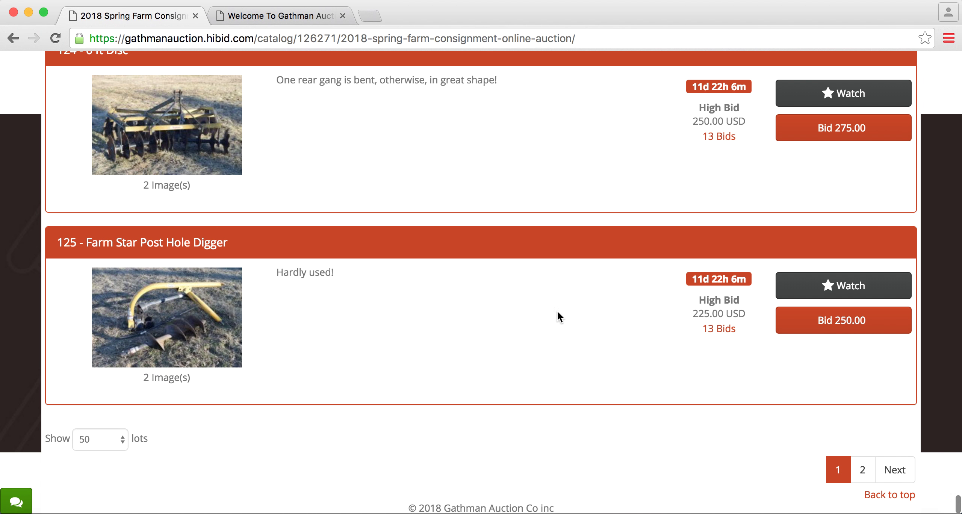
{"action": "scroll", "coordinate": [464, 201], "scroll_direction": "up", "scroll_amount": 20}
{"action": "scroll", "coordinate": [464, 200], "scroll_direction": "up", "scroll_amount": 20}
{"action": "scroll", "coordinate": [464, 199], "scroll_direction": "up", "scroll_amount": 20}
{"action": "scroll", "coordinate": [463, 200], "scroll_direction": "up", "scroll_amount": 10}
{"action": "scroll", "coordinate": [463, 200], "scroll_direction": "down", "scroll_amount": 20}
{"action": "scroll", "coordinate": [463, 199], "scroll_direction": "up", "scroll_amount": 9}
{"action": "scroll", "coordinate": [463, 200], "scroll_direction": "up", "scroll_amount": 20}
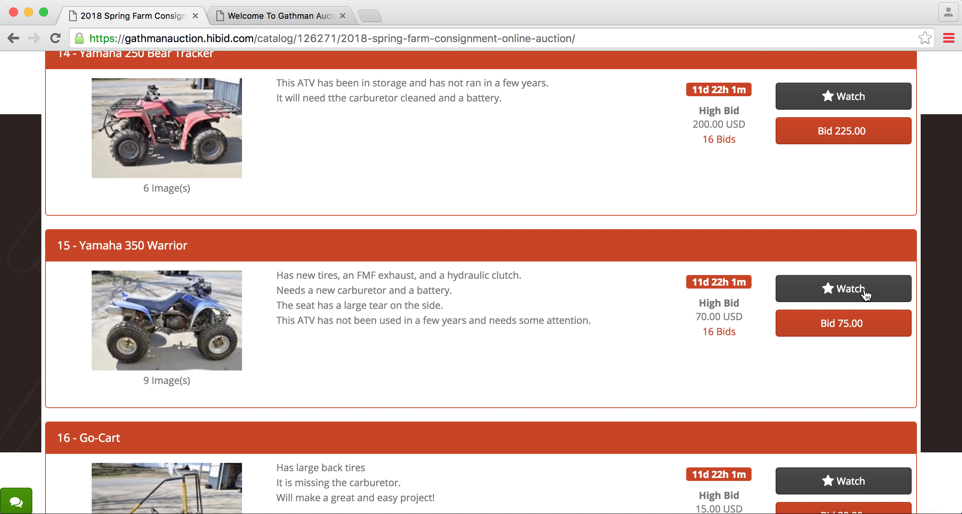
Add lot 14, the Yamaha 250 Bear Tracker, to the watch list.
{"action": "left_click", "coordinate": [857, 100]}
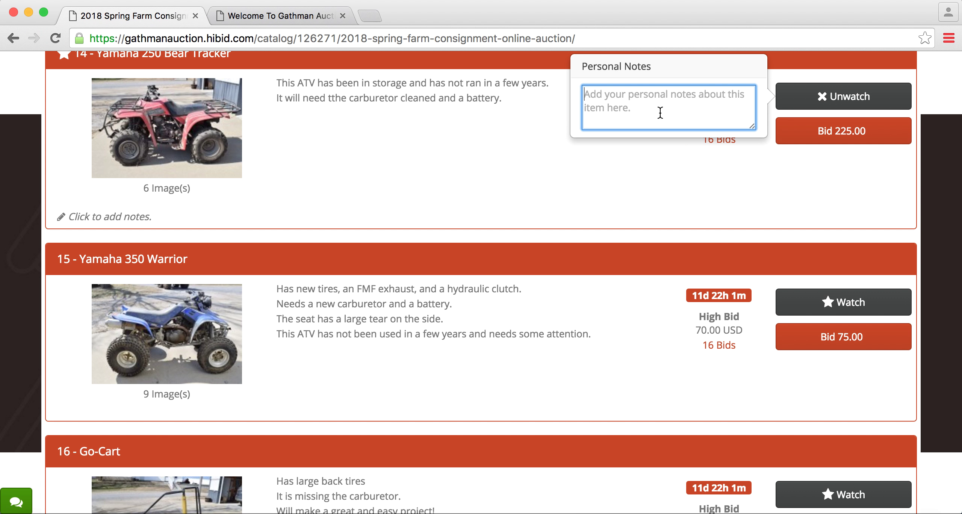
Close the notes box, confirm a 75.00 USD max bid on lot 15, then start an 80.00 bid.
{"action": "left_click", "coordinate": [758, 185]}
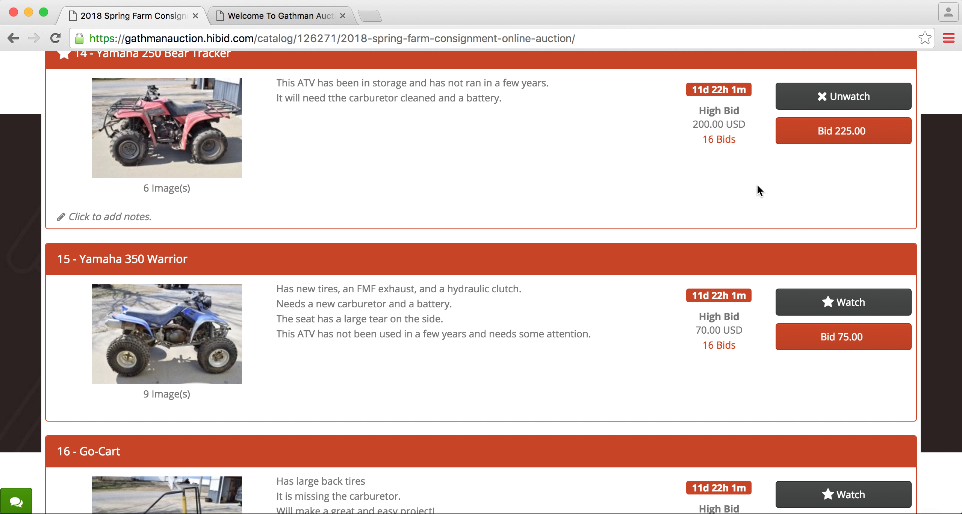
{"action": "left_click", "coordinate": [855, 338]}
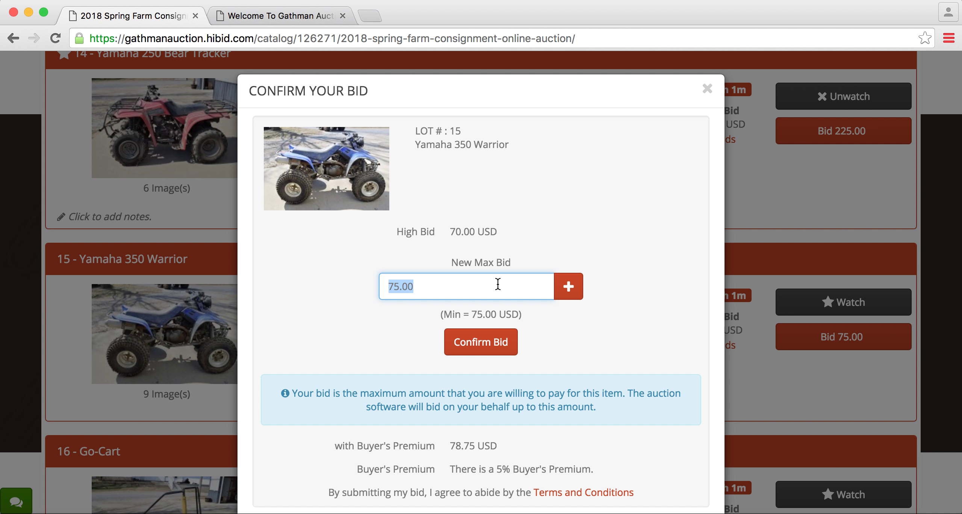
{"action": "left_click", "coordinate": [484, 352]}
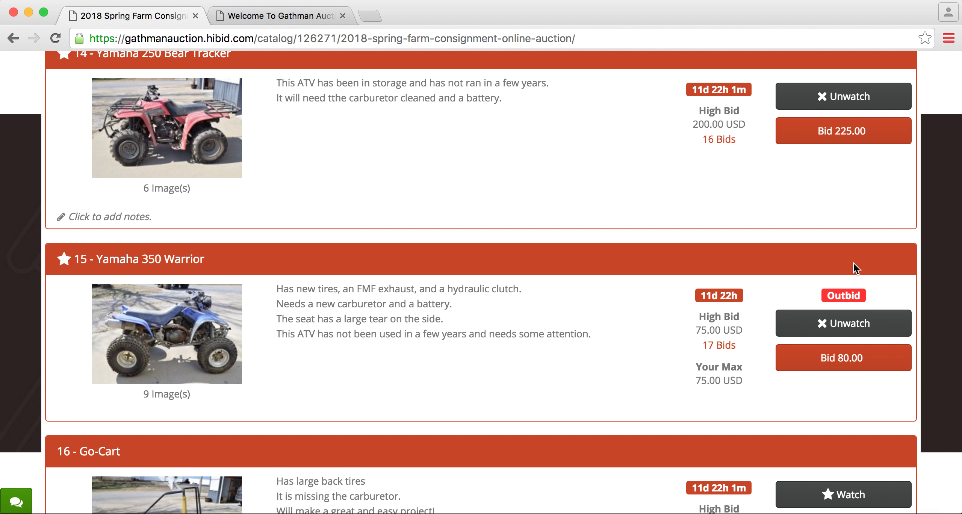
{"action": "left_click", "coordinate": [848, 360]}
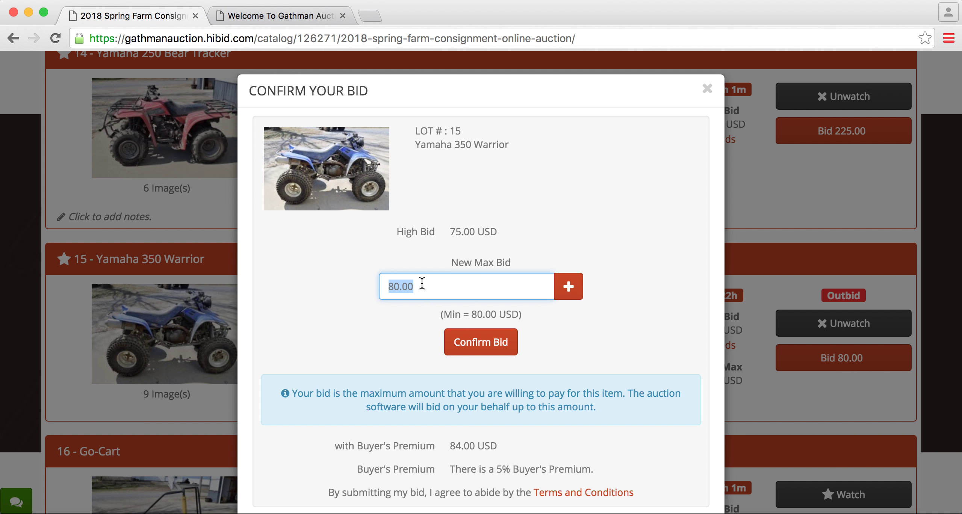
Enter 200.00 as the new max bid, then cancel the bid dialog without bidding.
{"action": "type", "text": "200.00"}
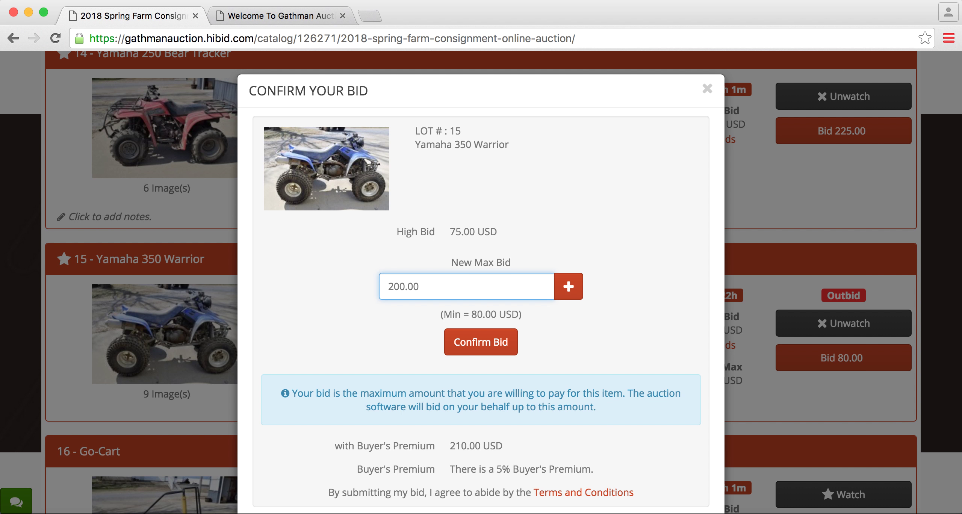
{"action": "key", "text": "BackSpace"}
{"action": "key", "text": "BackSpace"}
{"action": "key", "text": "BackSpace"}
{"action": "key", "text": "BackSpace"}
{"action": "key", "text": "BackSpace"}
{"action": "key", "text": "BackSpace"}
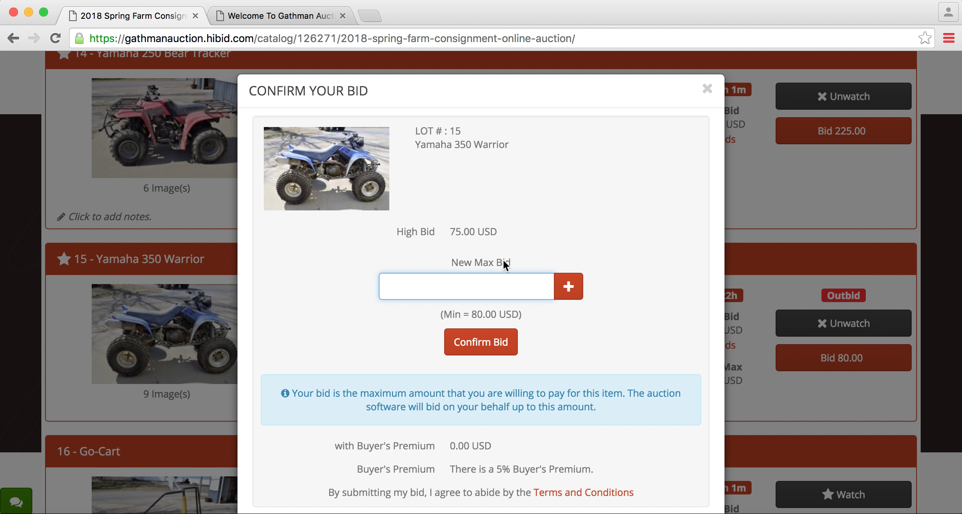
{"action": "left_click", "coordinate": [710, 91]}
{"action": "scroll", "coordinate": [706, 212], "scroll_direction": "up", "scroll_amount": 10}
Open the Watch List from the account menu to see lots 14, 15 and 126.
{"action": "scroll", "coordinate": [706, 212], "scroll_direction": "up", "scroll_amount": 20}
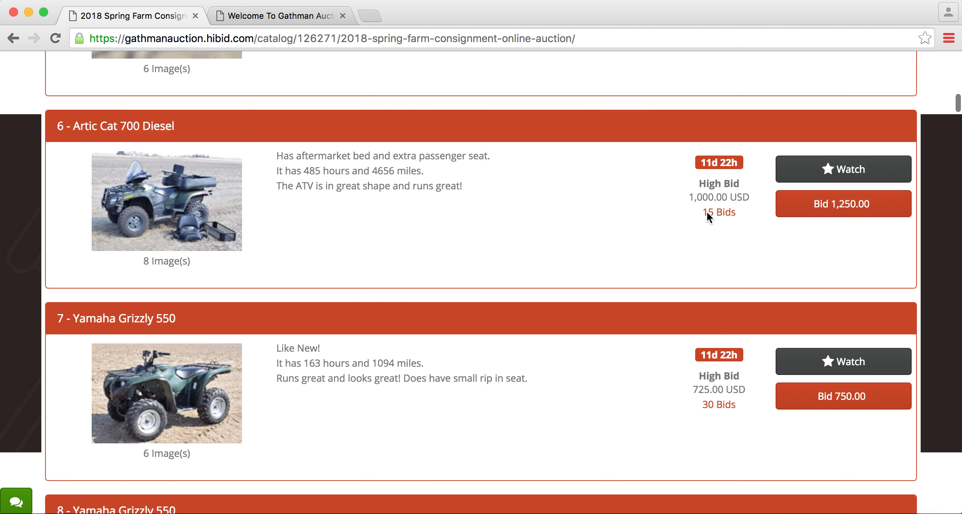
{"action": "scroll", "coordinate": [707, 212], "scroll_direction": "up", "scroll_amount": 3}
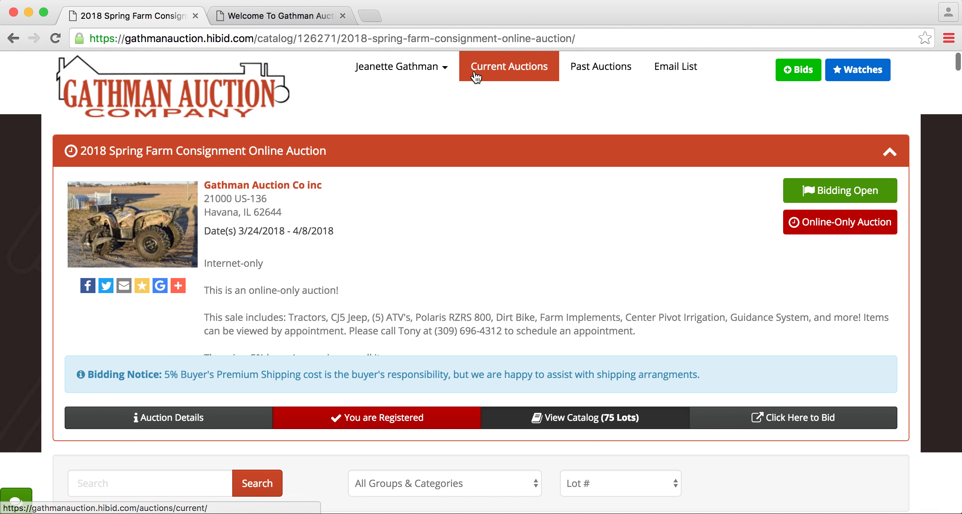
{"action": "left_click", "coordinate": [433, 68]}
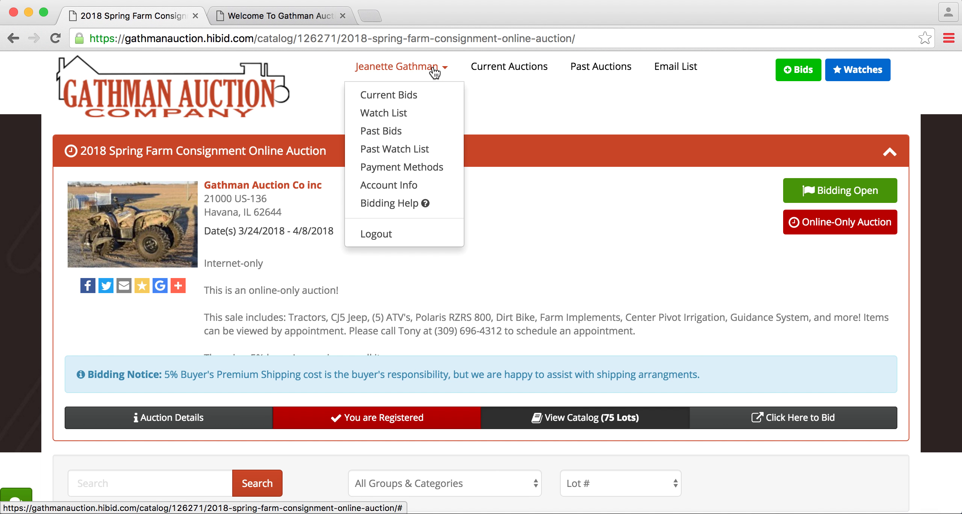
{"action": "left_click", "coordinate": [409, 114]}
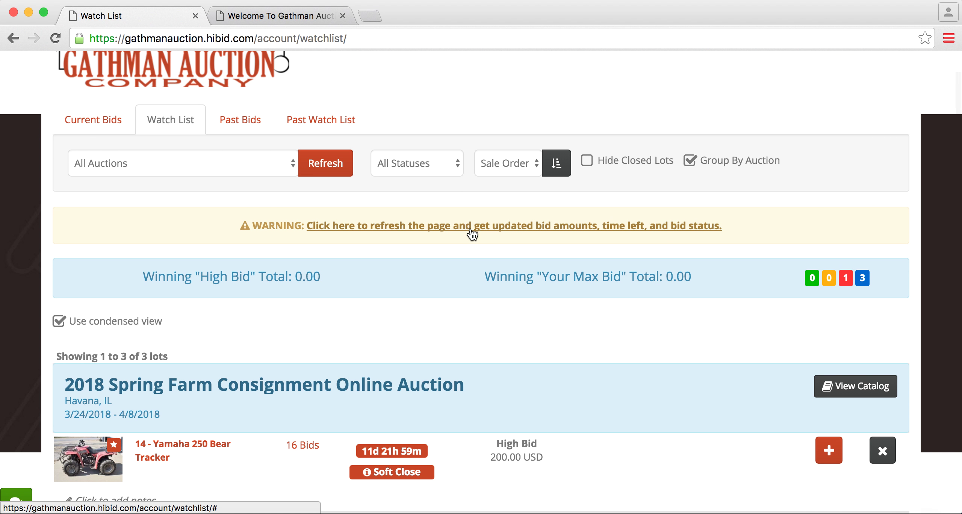
{"action": "scroll", "coordinate": [470, 233], "scroll_direction": "down", "scroll_amount": 6}
{"action": "scroll", "coordinate": [470, 231], "scroll_direction": "down", "scroll_amount": 1}
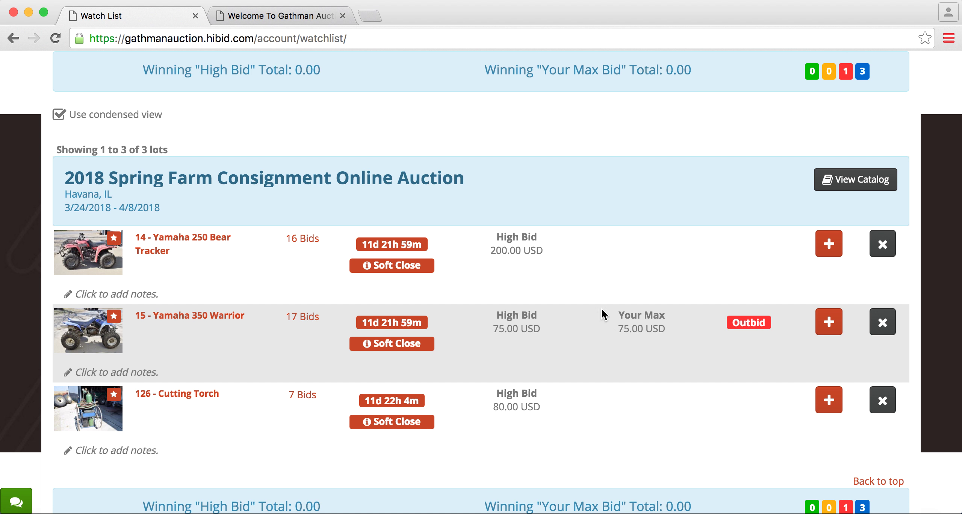
Start a bid on lot 15 from the watch list, then close it without bidding.
{"action": "left_click", "coordinate": [834, 321]}
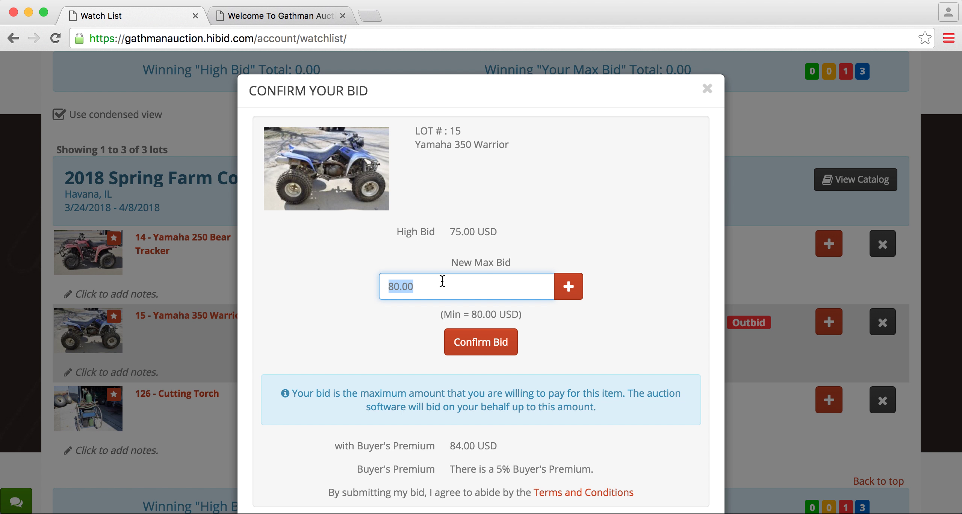
{"action": "left_click", "coordinate": [708, 91]}
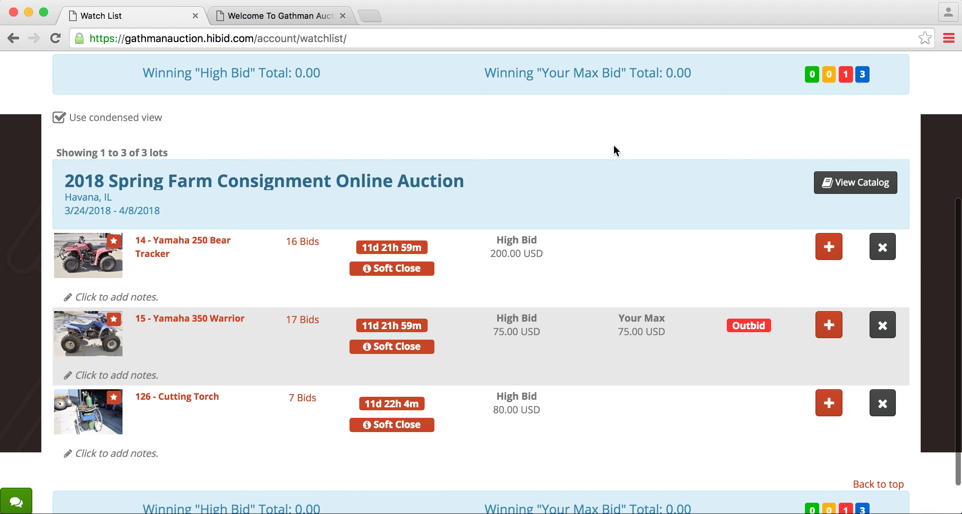
{"action": "scroll", "coordinate": [613, 150], "scroll_direction": "up", "scroll_amount": 6}
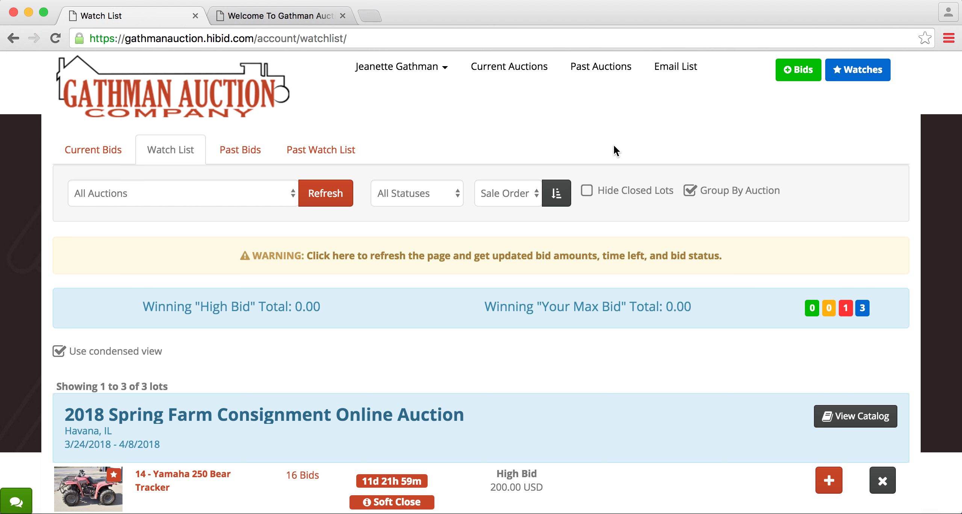
{"action": "scroll", "coordinate": [614, 145], "scroll_direction": "down", "scroll_amount": 6}
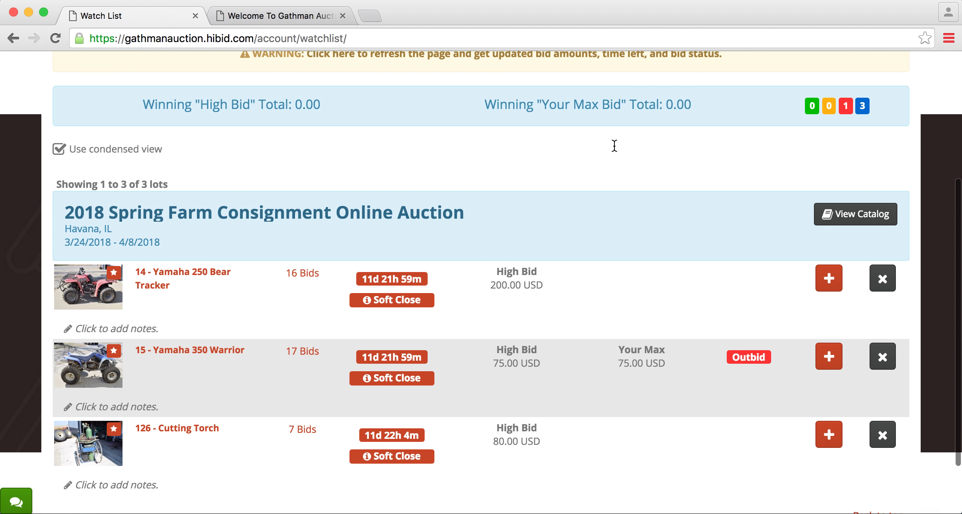
{"action": "scroll", "coordinate": [615, 145], "scroll_direction": "up", "scroll_amount": 5}
{"action": "scroll", "coordinate": [294, 308], "scroll_direction": "down", "scroll_amount": 4}
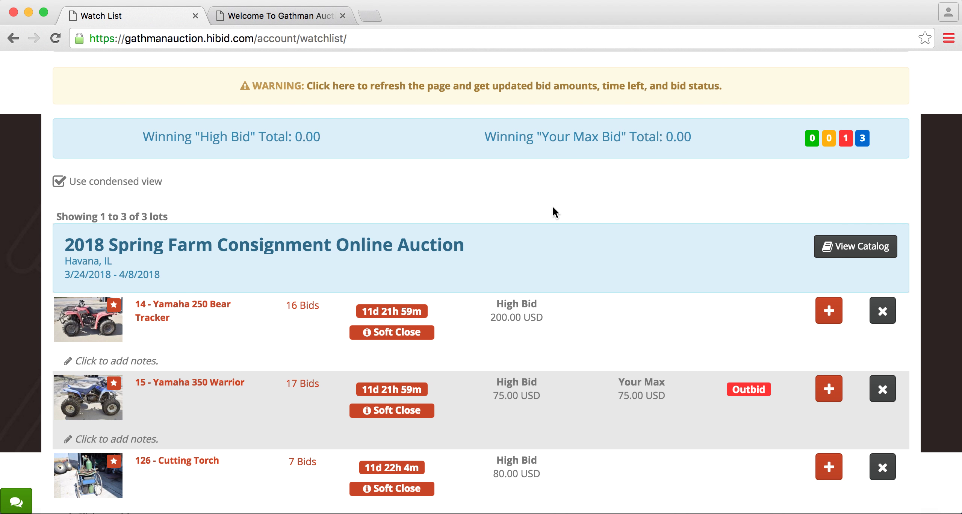
Log out of the bidding account through the account menu.
{"action": "scroll", "coordinate": [554, 208], "scroll_direction": "up", "scroll_amount": 5}
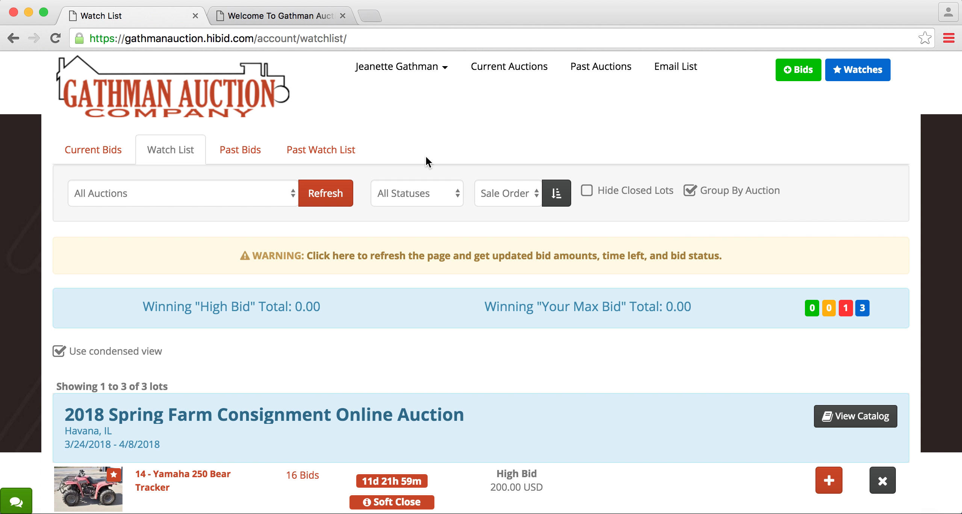
{"action": "scroll", "coordinate": [427, 158], "scroll_direction": "down", "scroll_amount": 6}
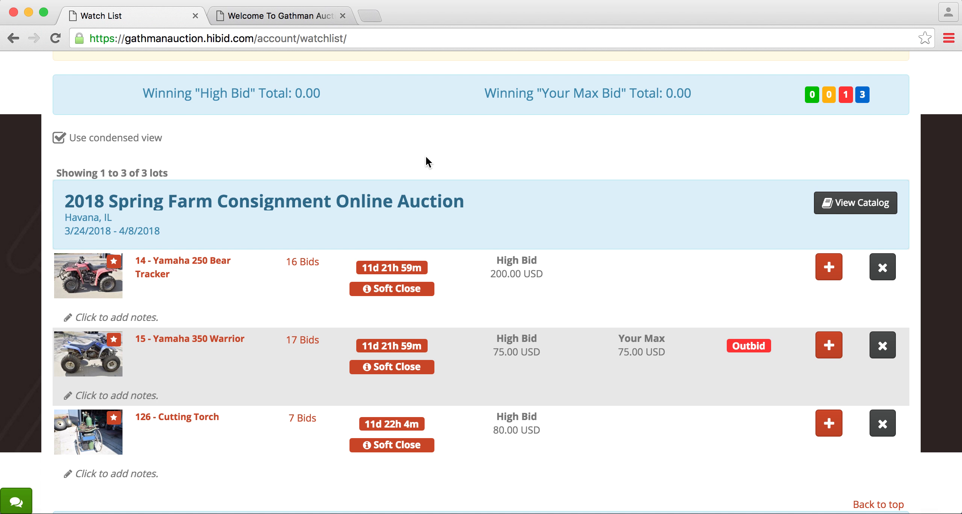
{"action": "scroll", "coordinate": [428, 162], "scroll_direction": "down", "scroll_amount": 2}
{"action": "scroll", "coordinate": [428, 161], "scroll_direction": "up", "scroll_amount": 7}
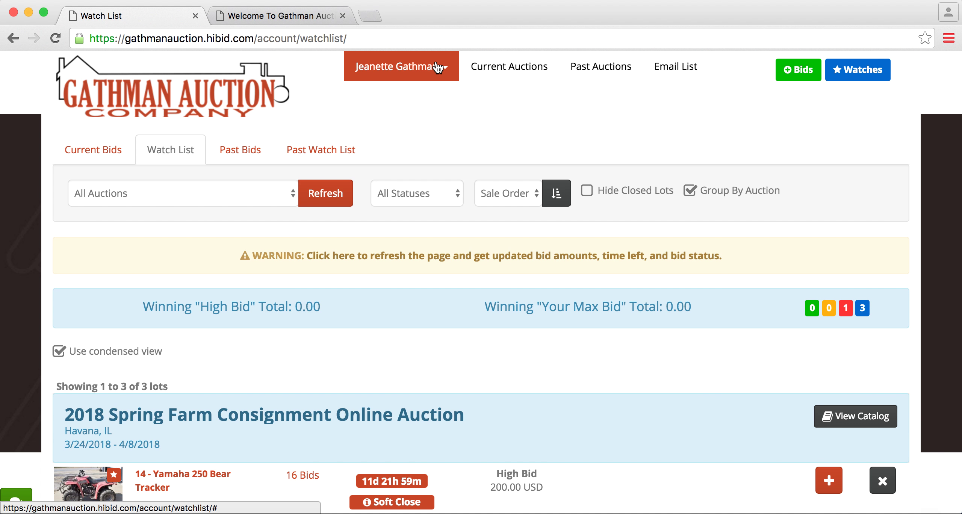
{"action": "left_click", "coordinate": [401, 67]}
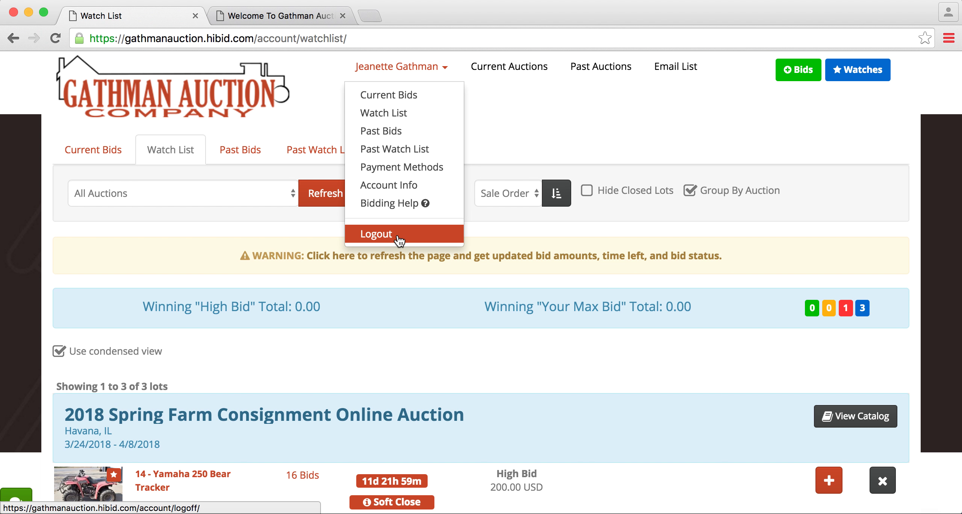
{"action": "left_click", "coordinate": [399, 240]}
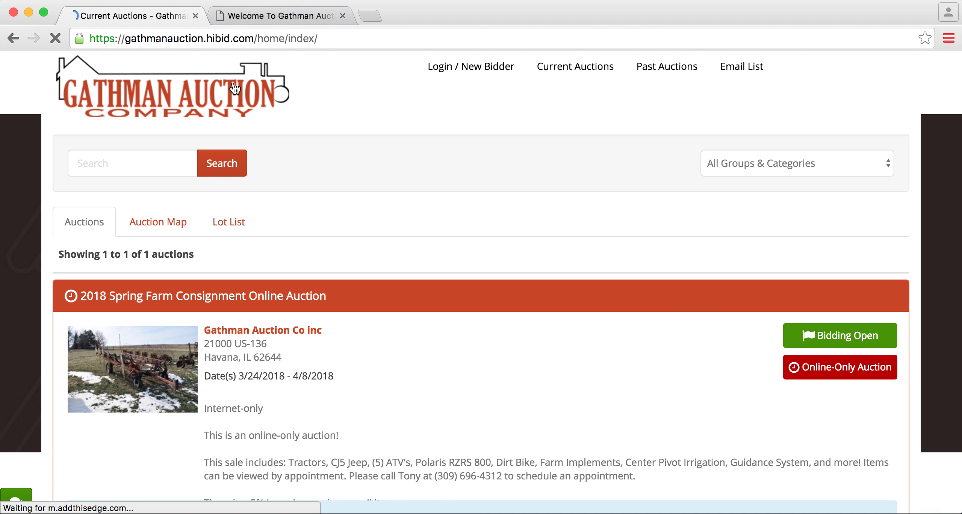
Go to the Gathman Auction Company homepage via the Gathman Auction logo.
{"action": "left_click", "coordinate": [231, 93]}
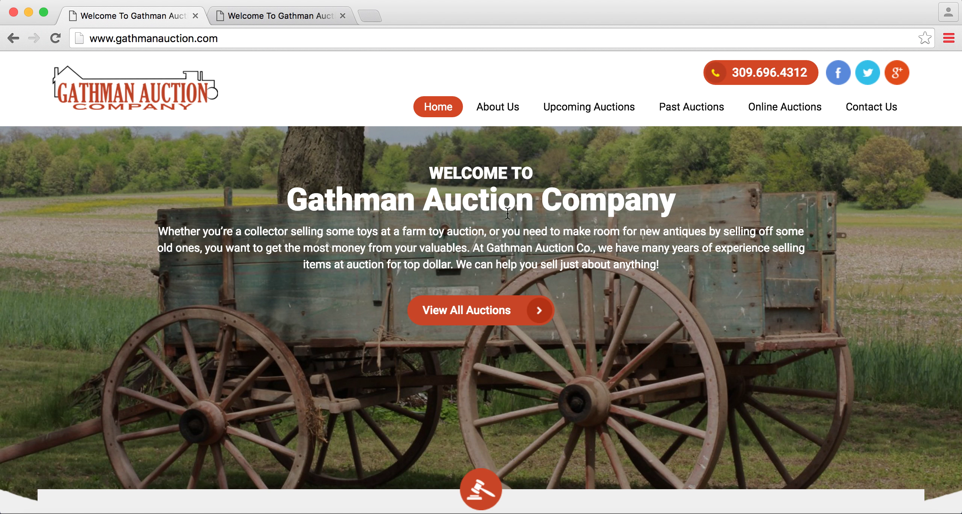
{"action": "scroll", "coordinate": [540, 272], "scroll_direction": "down", "scroll_amount": 5}
{"action": "scroll", "coordinate": [540, 271], "scroll_direction": "up", "scroll_amount": 4}
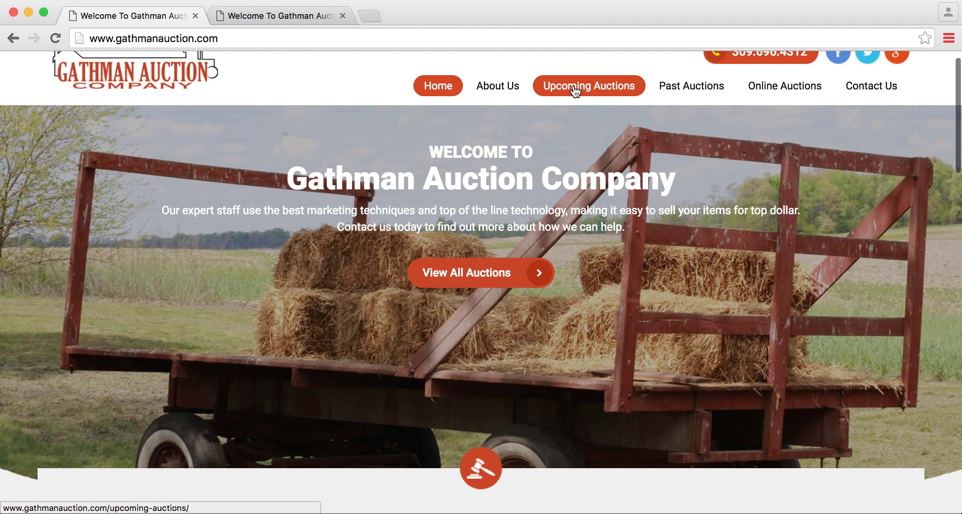
Open Upcoming Auctions, headed by the Farm Consignment Online Auction 3/24/18-4/8/18.
{"action": "left_click", "coordinate": [575, 88]}
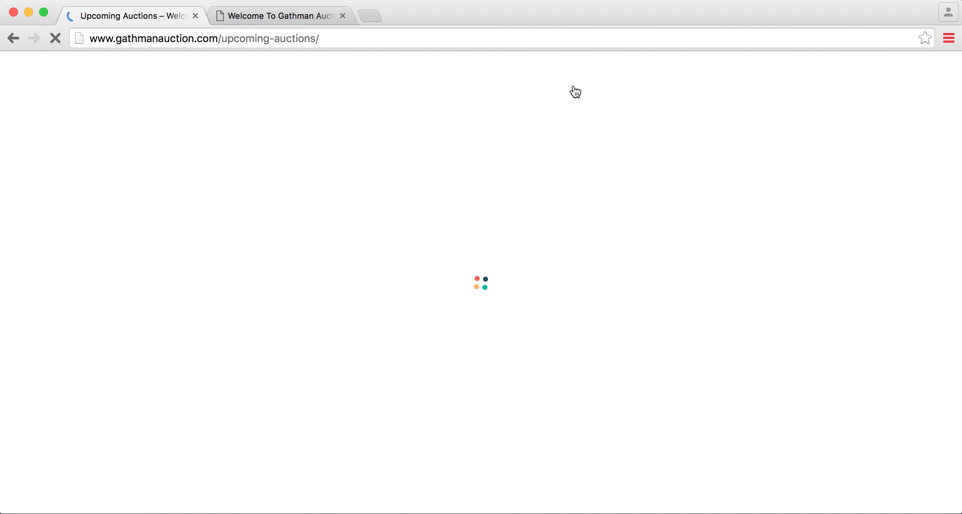
{"action": "scroll", "coordinate": [523, 220], "scroll_direction": "down", "scroll_amount": 13}
{"action": "scroll", "coordinate": [524, 219], "scroll_direction": "down", "scroll_amount": 5}
{"action": "scroll", "coordinate": [523, 219], "scroll_direction": "up", "scroll_amount": 20}
{"action": "scroll", "coordinate": [524, 222], "scroll_direction": "down", "scroll_amount": 2}
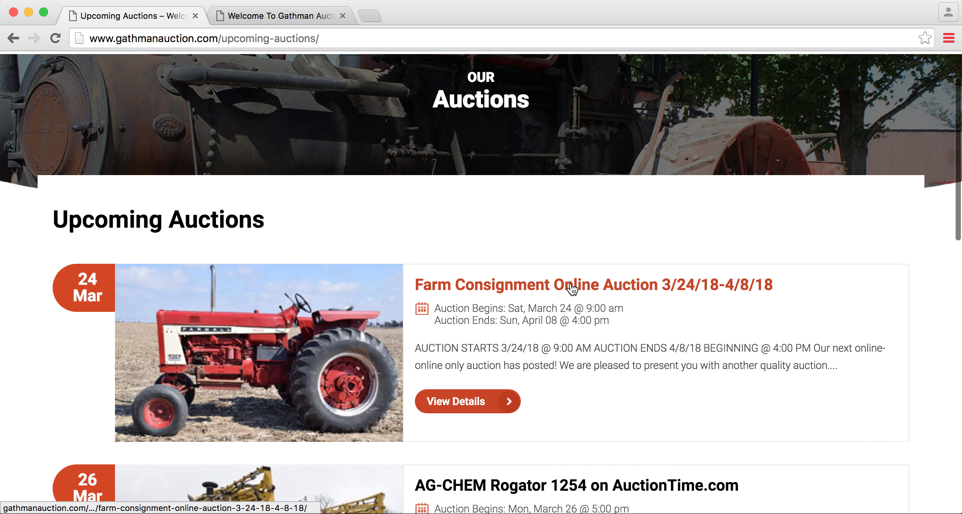
{"action": "scroll", "coordinate": [528, 286], "scroll_direction": "up", "scroll_amount": 2}
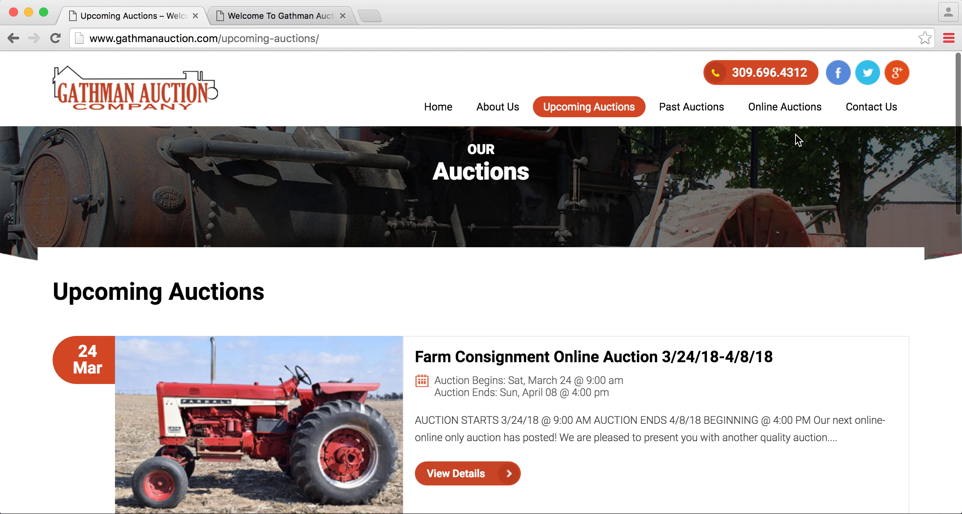